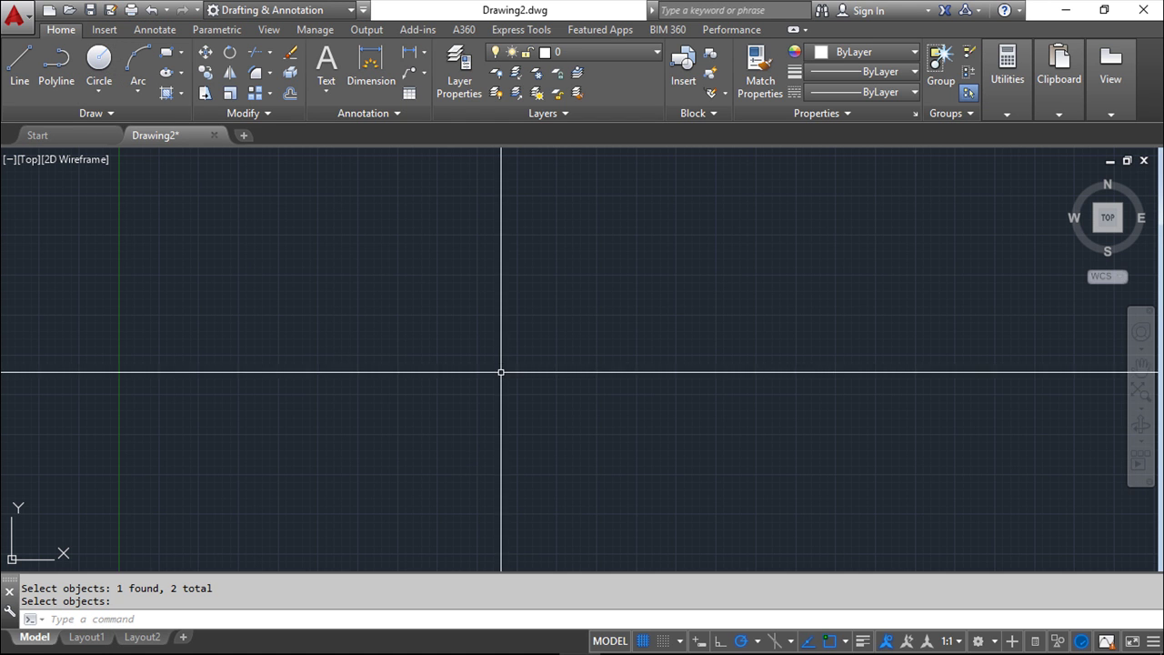
Draw a circle in the upper-left of the empty canvas by picking its centre and radius
left_click(483, 343)
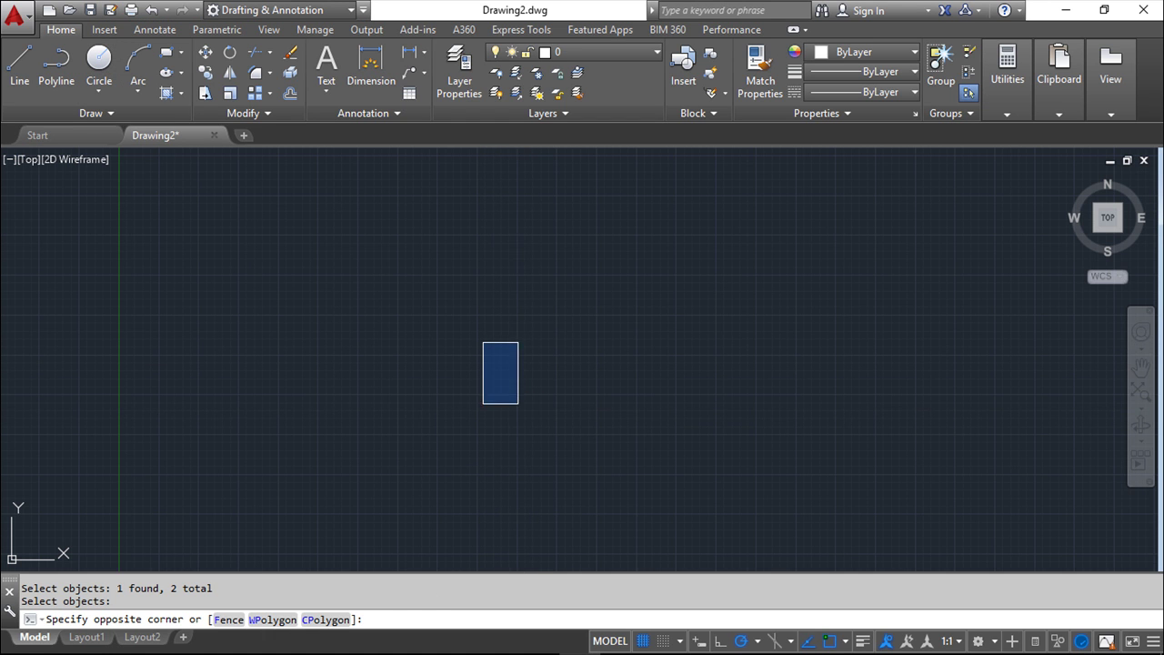
left_click(99, 60)
left_click(518, 321)
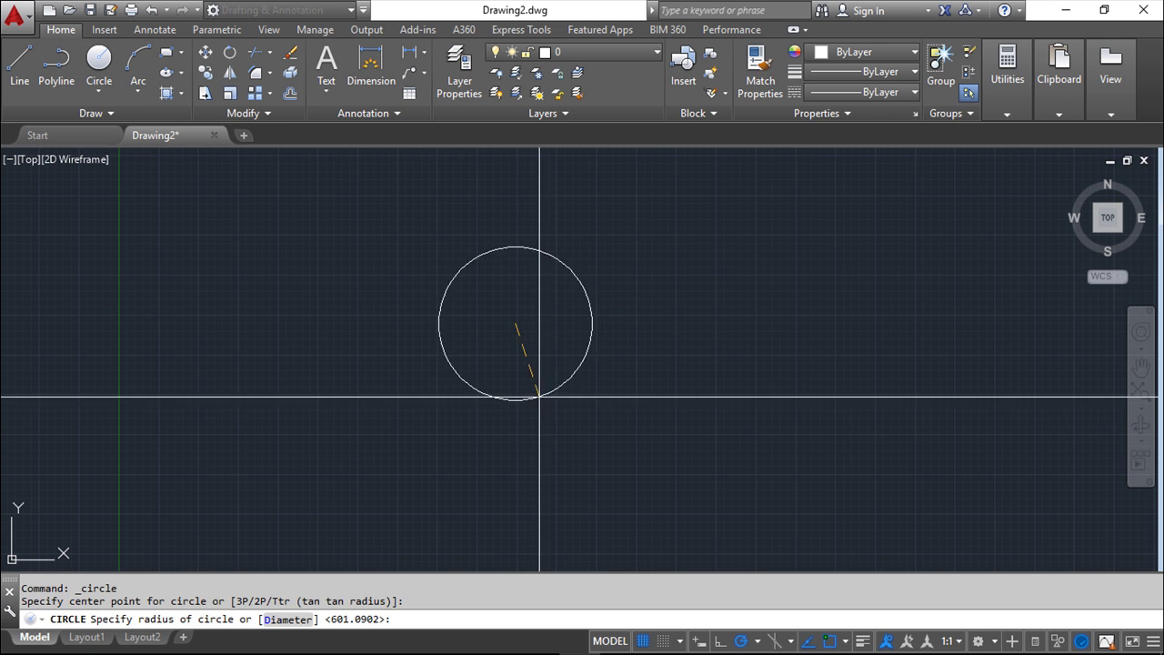
left_click(559, 416)
key("Escape")
key("Escape")
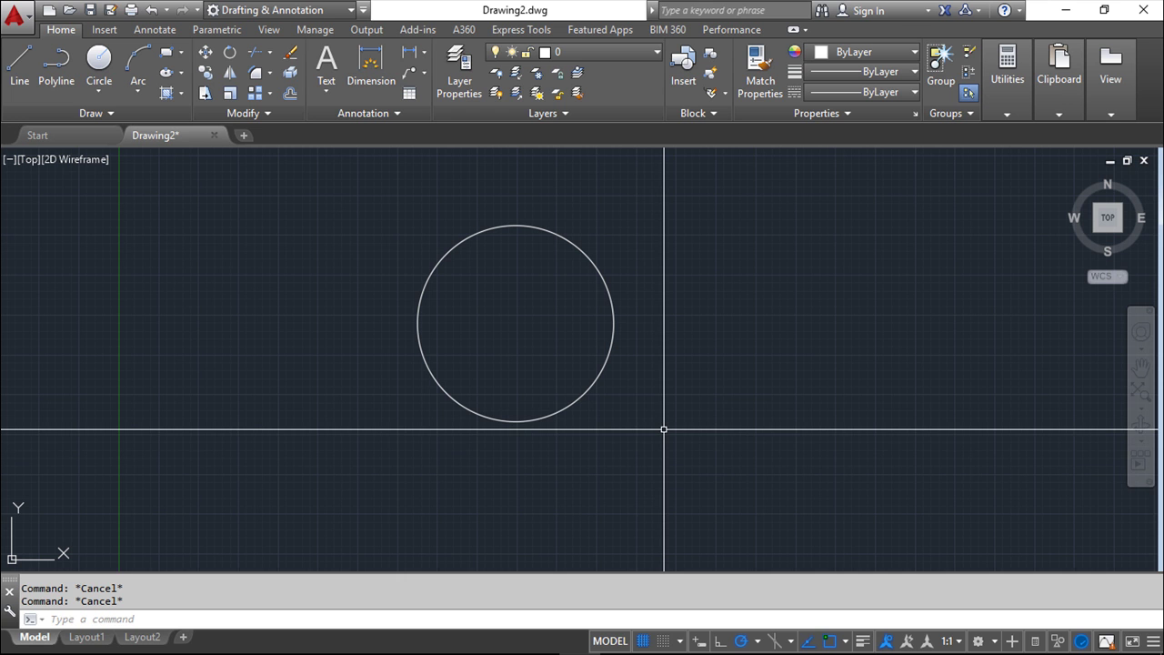
Add the Quick Properties (QPMODE) toggle to the status bar through the Customization menu, leaving it off
left_click(599, 376)
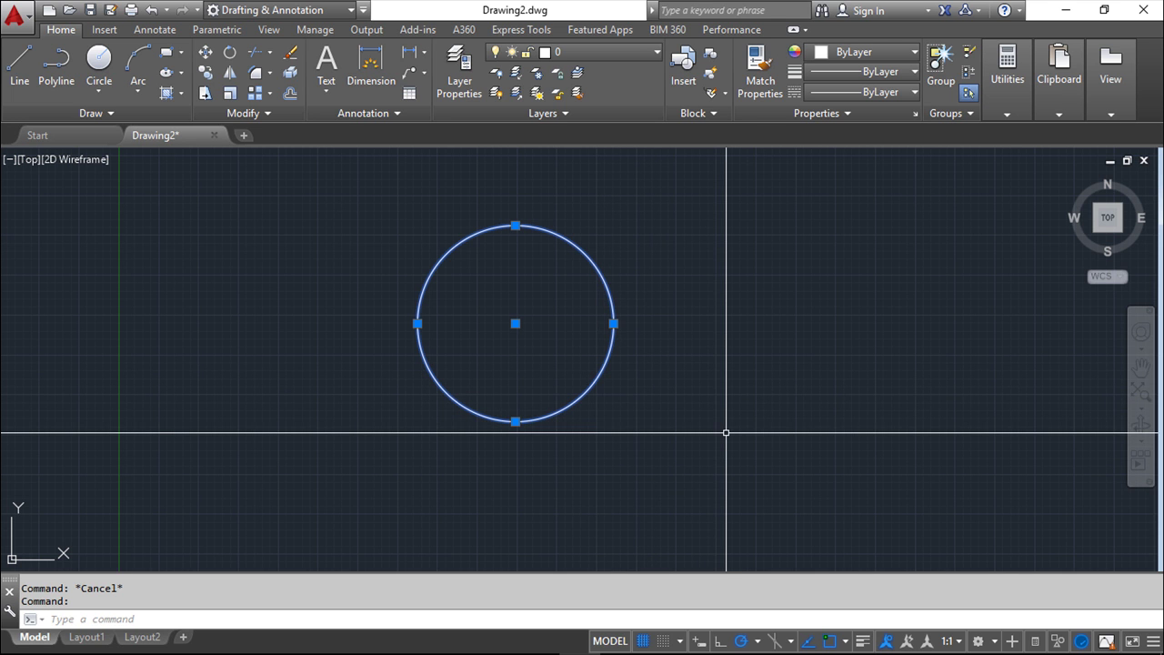
key("Escape")
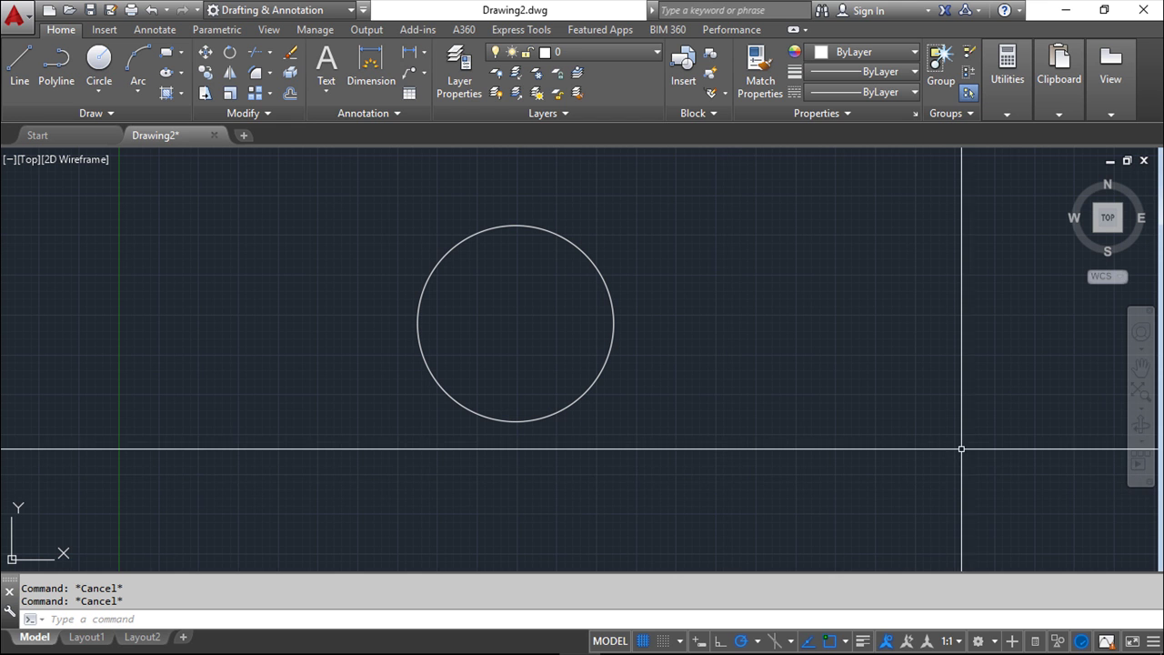
left_click(1153, 642)
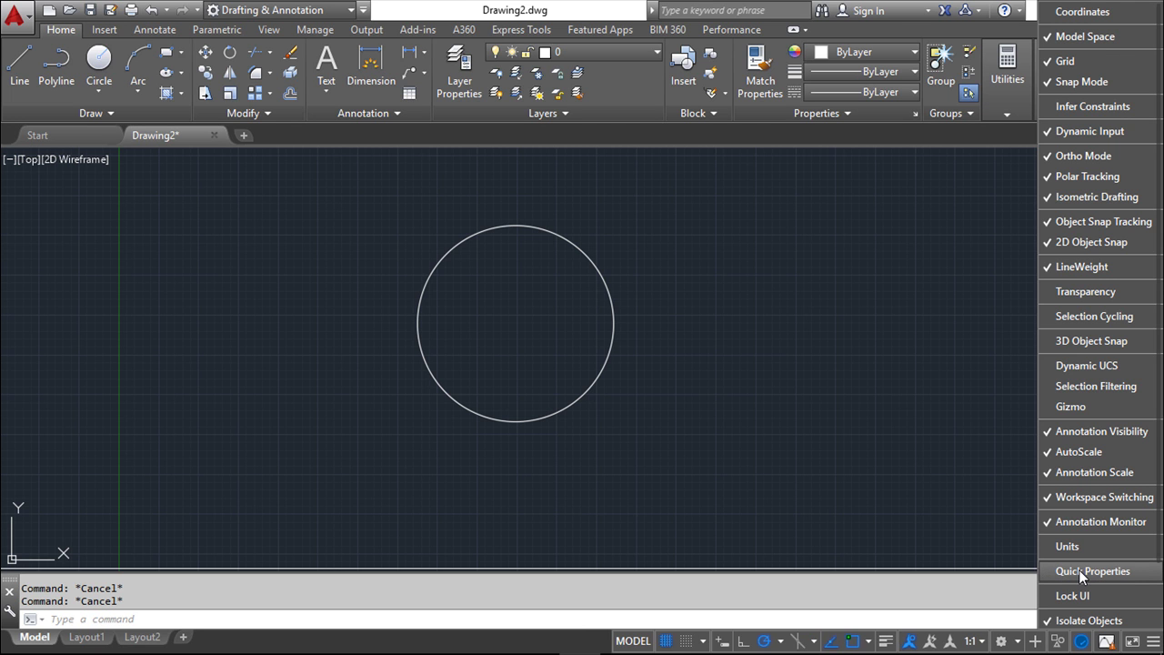
left_click(952, 455)
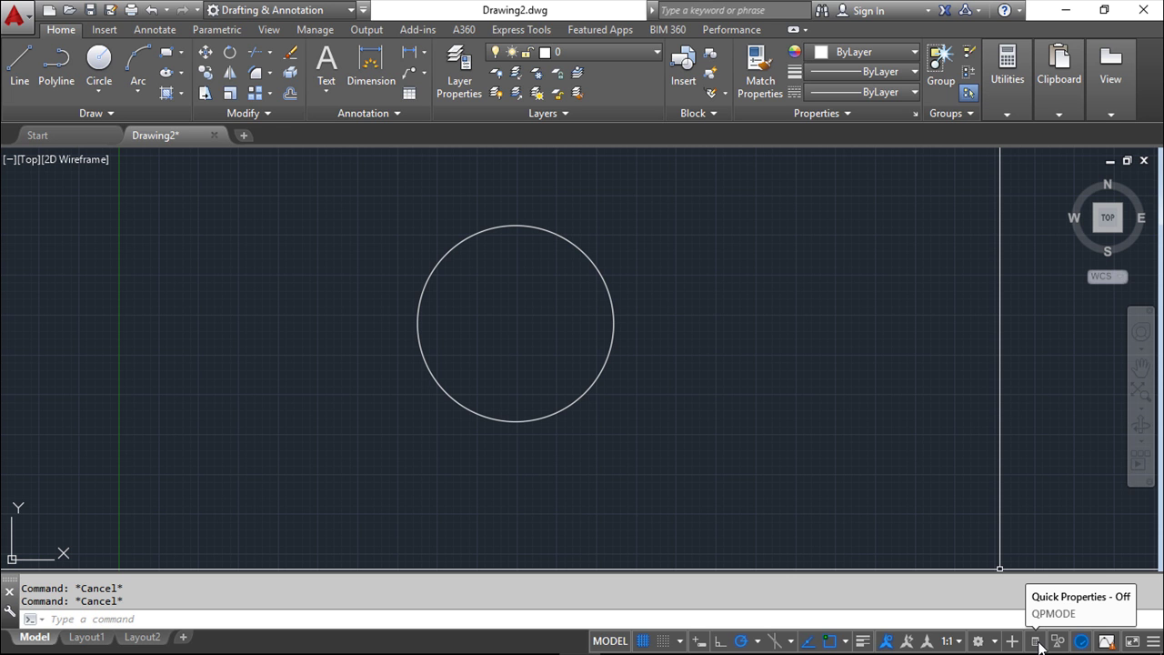
Turn Quick Properties on and select the circle, showing radius 615.0736 and area 1188513.4468 beside it
left_click(1038, 641)
left_click(1038, 642)
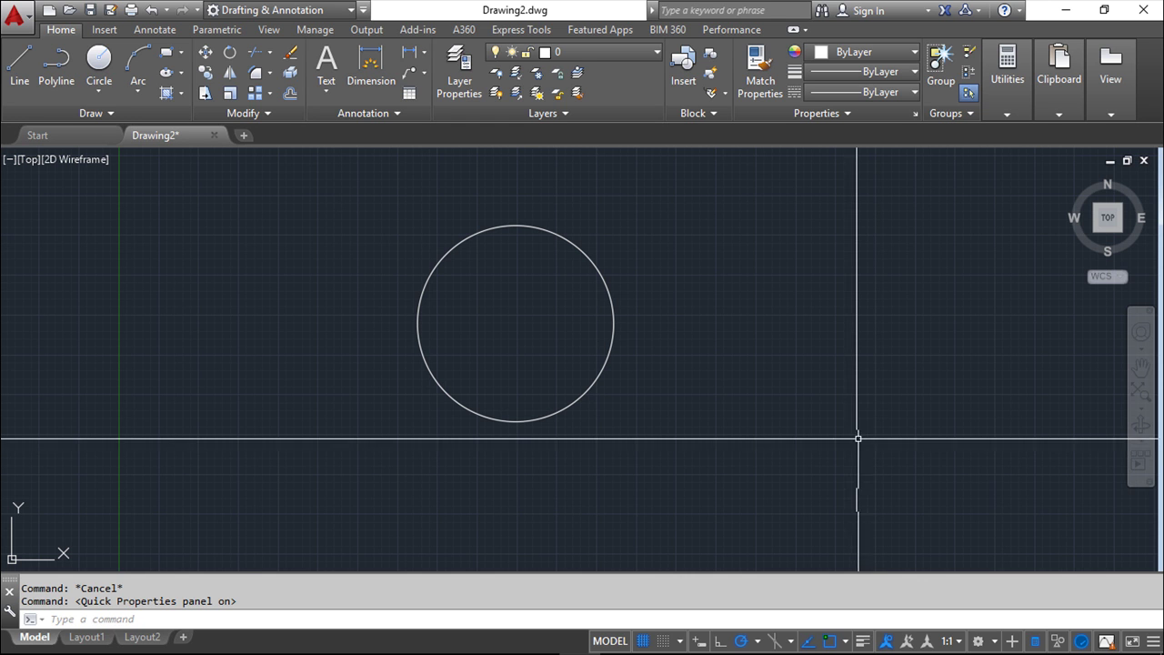
left_click(614, 341)
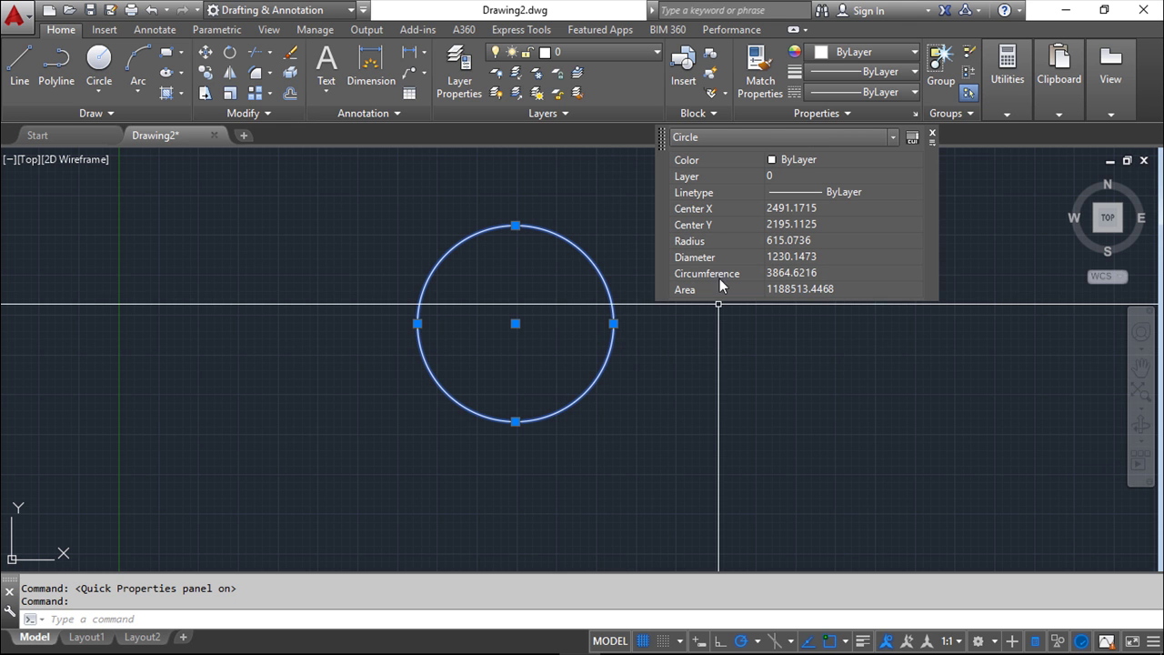
left_click_drag(662, 195, 674, 294)
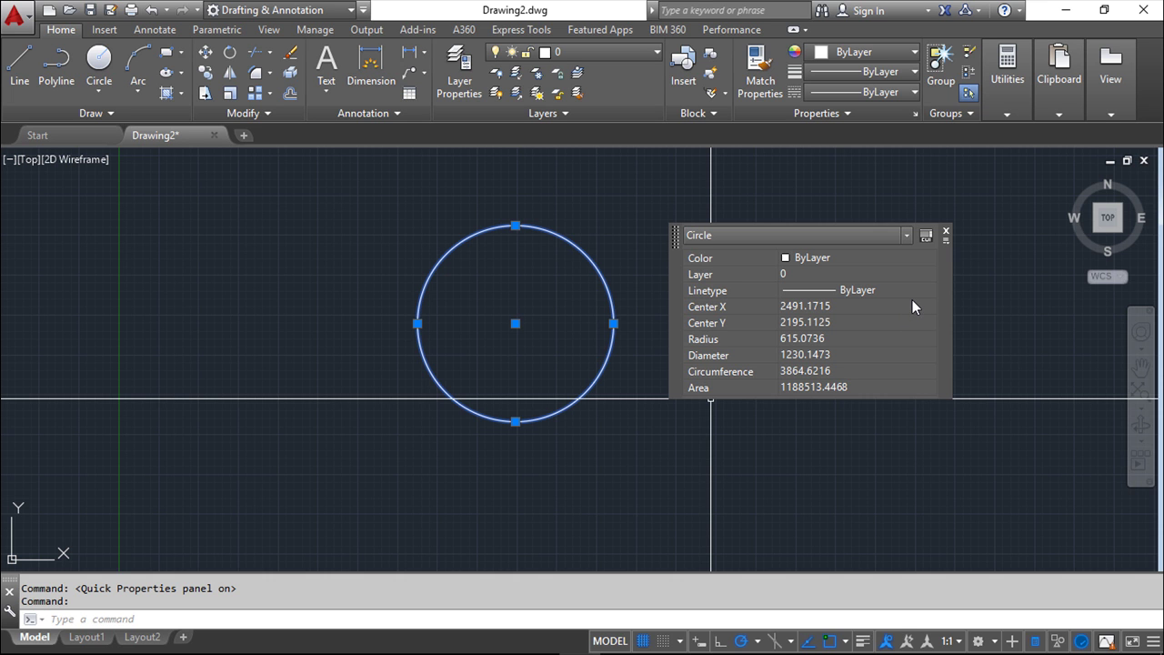
Review the Quick Properties settings (all objects, Top-Right, 50 pixels) and close them unchanged
left_click(947, 244)
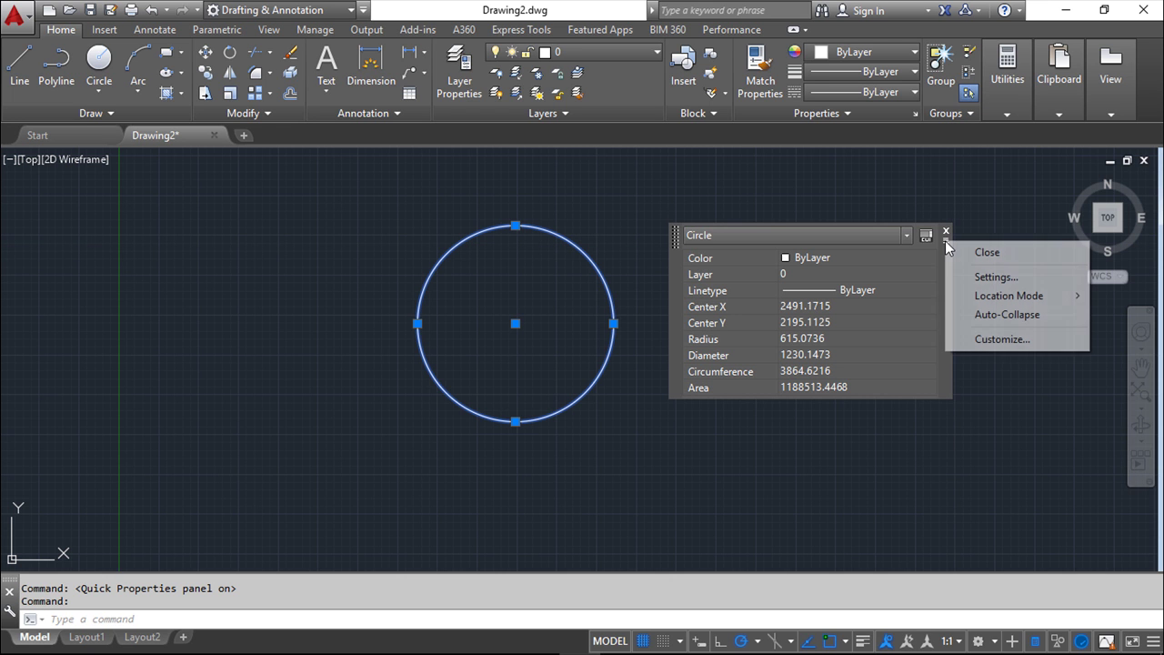
left_click(998, 278)
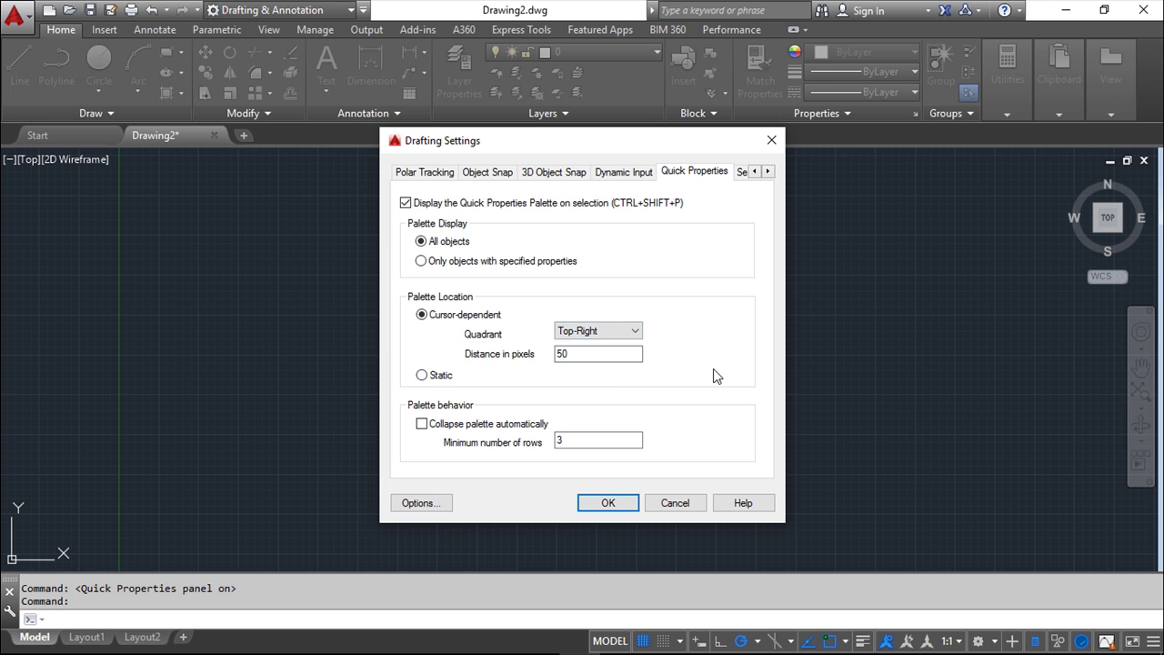
left_click(772, 141)
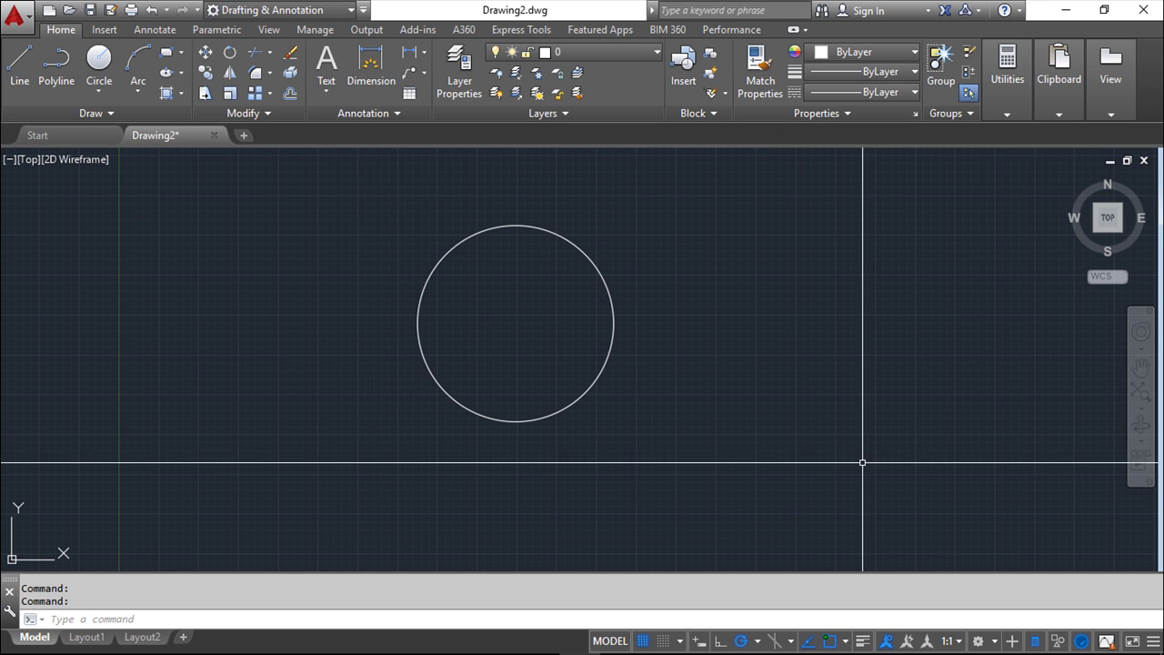
left_click(604, 364)
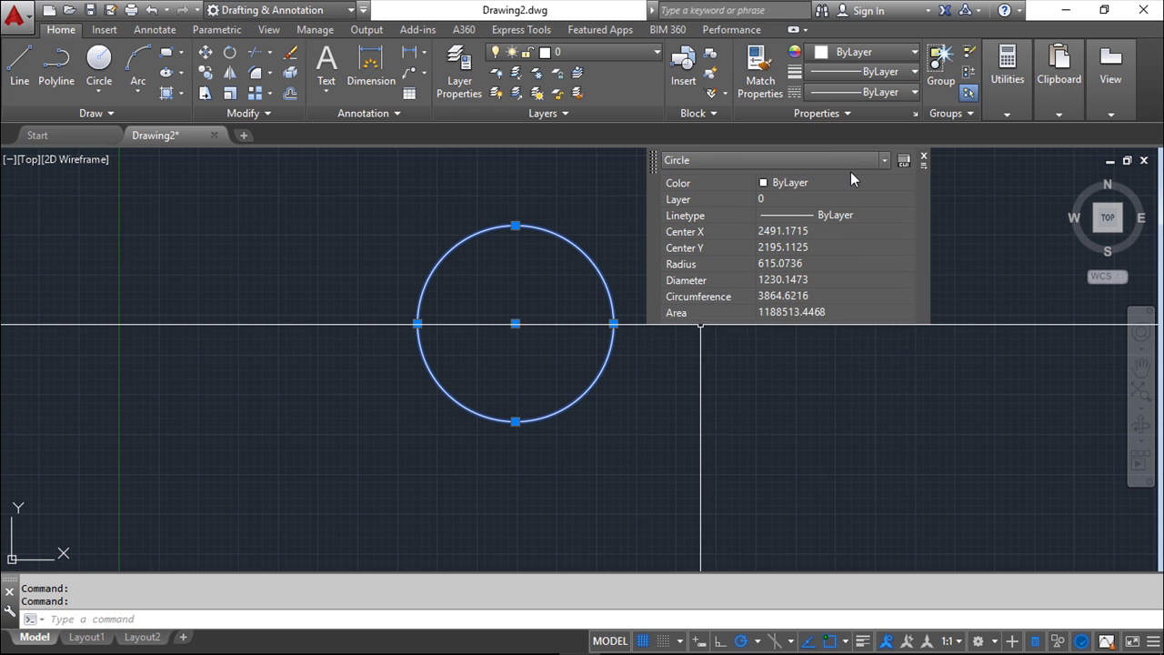
left_click_drag(654, 240, 678, 367)
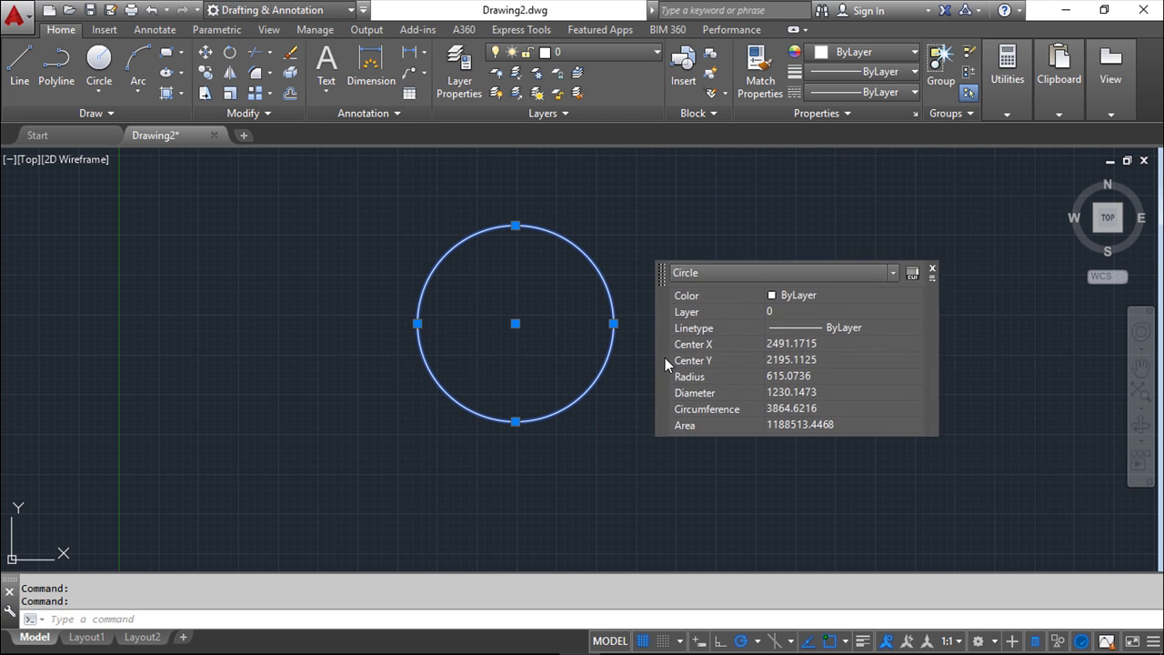
left_click(917, 281)
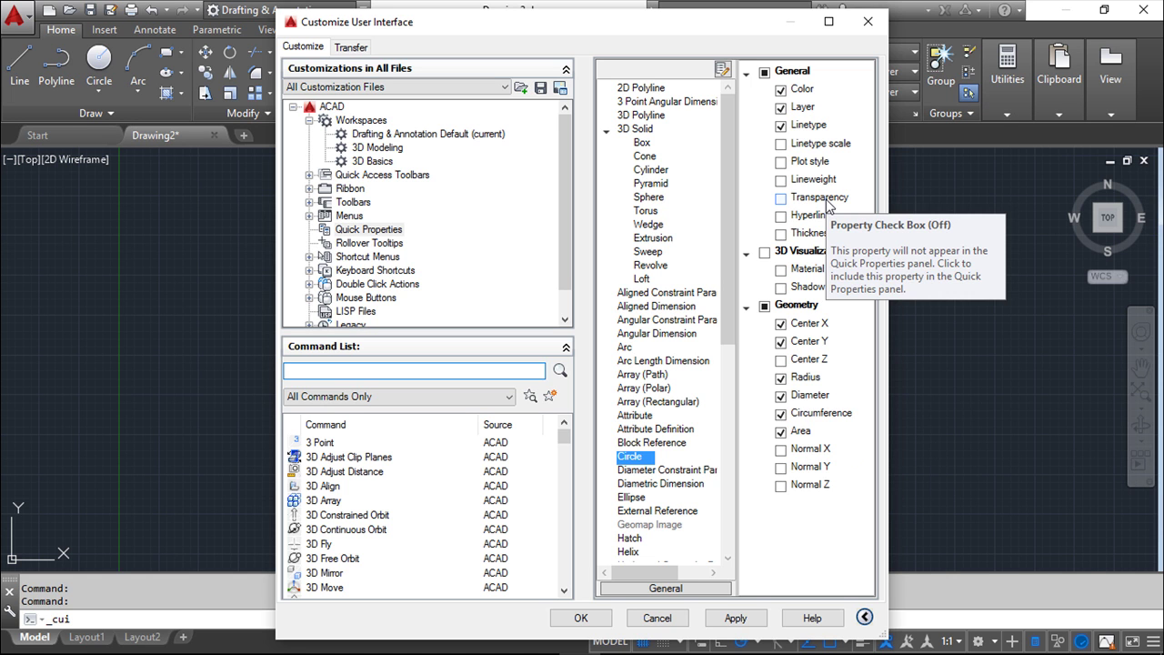
left_click(869, 30)
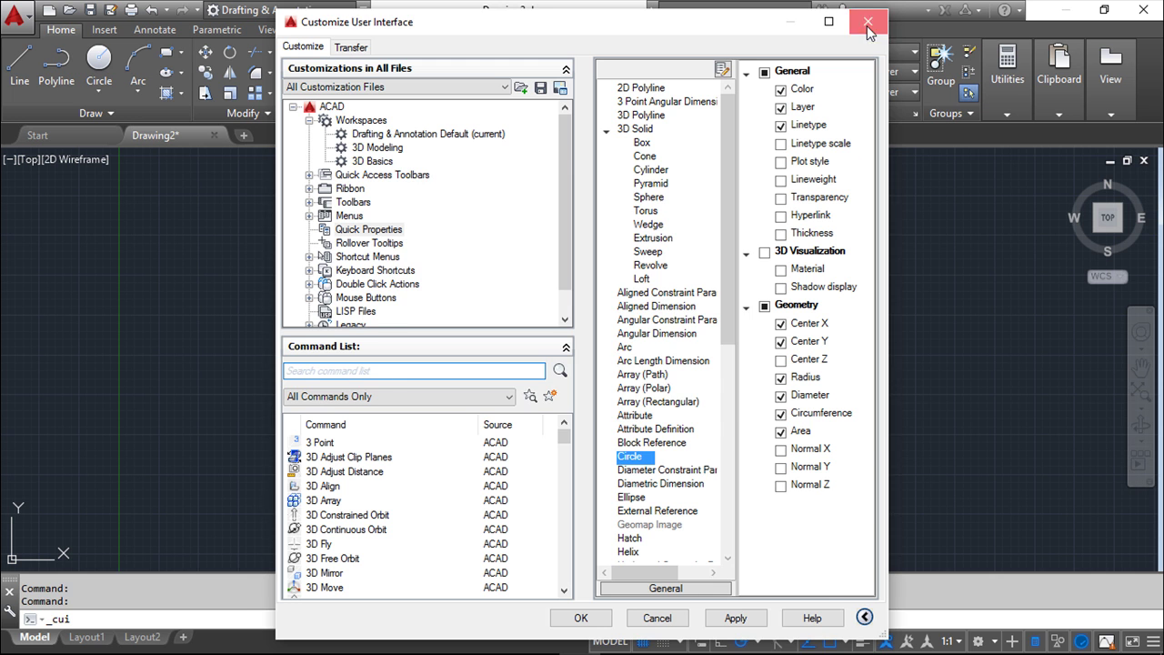
left_click(587, 366)
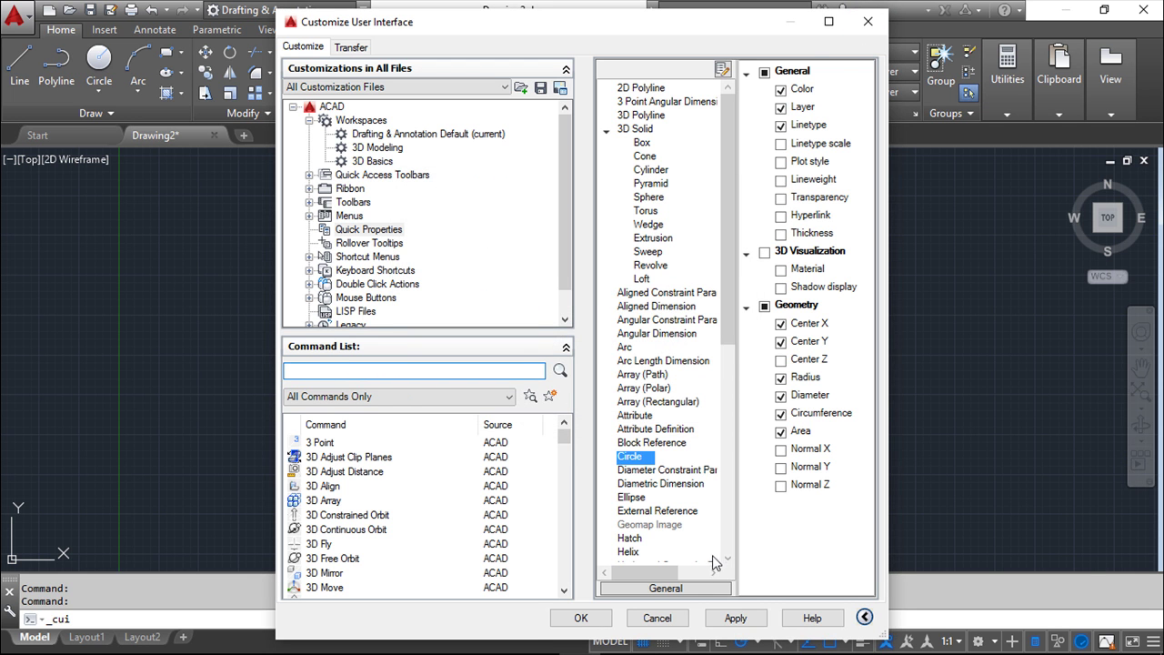
left_click(657, 618)
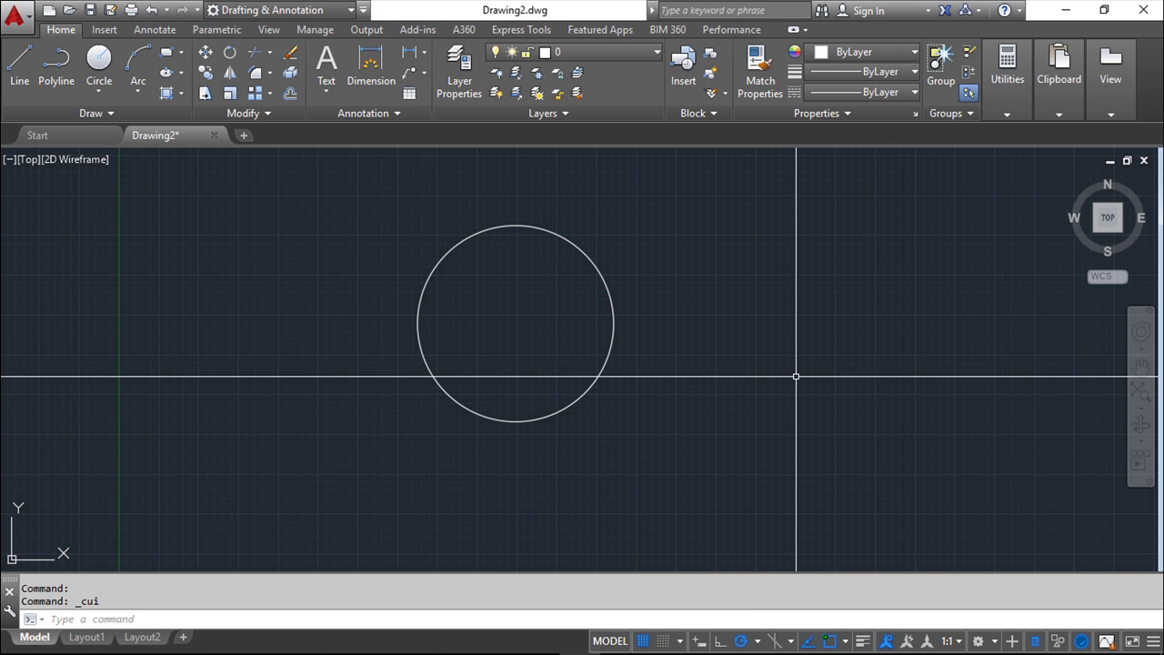
left_click(20, 59)
left_click(692, 255)
left_click(843, 432)
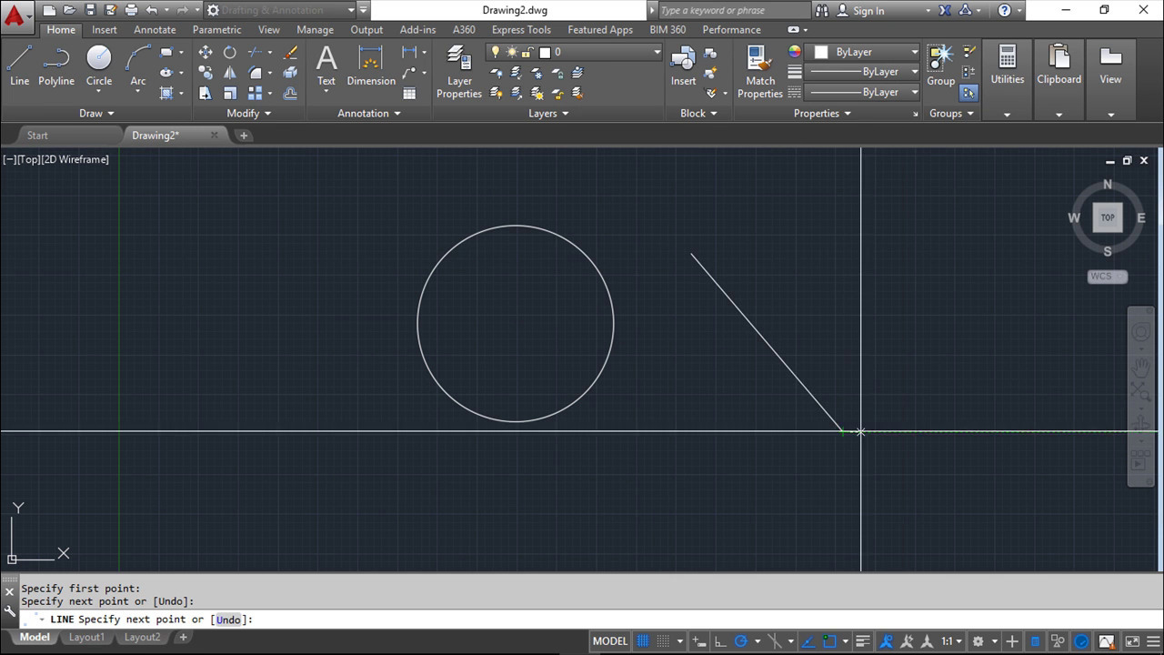
right_click(951, 414)
left_click(992, 426)
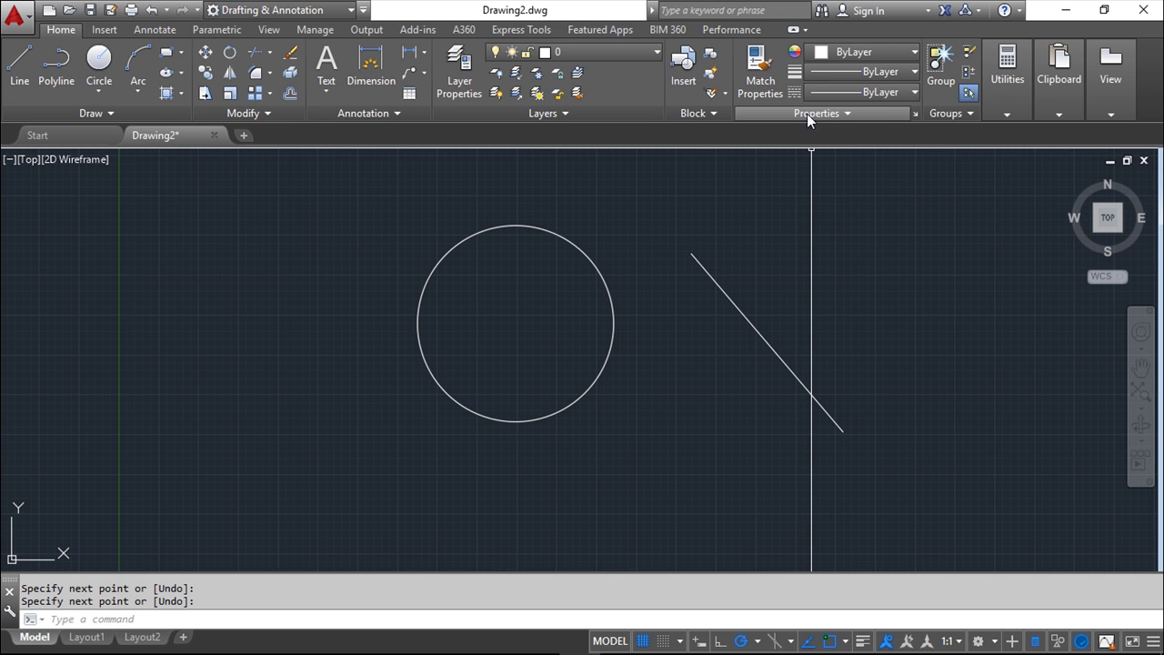
Open the Properties palette from the panel launcher and float it at the canvas's left edge
left_click(917, 113)
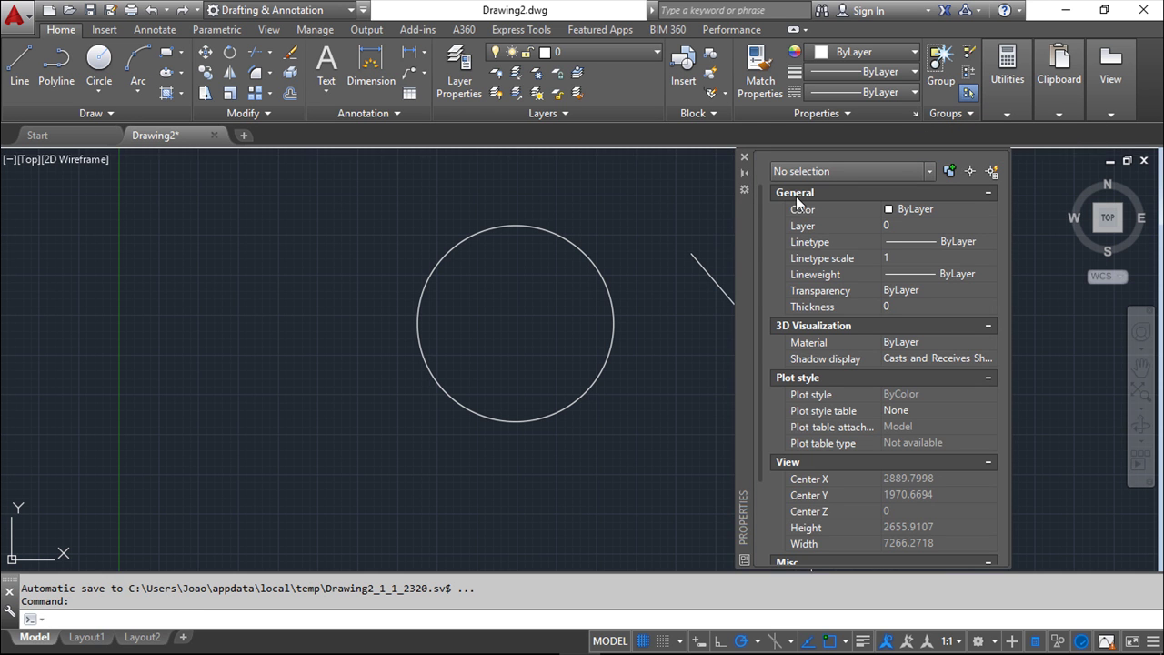
left_click_drag(746, 310, 114, 319)
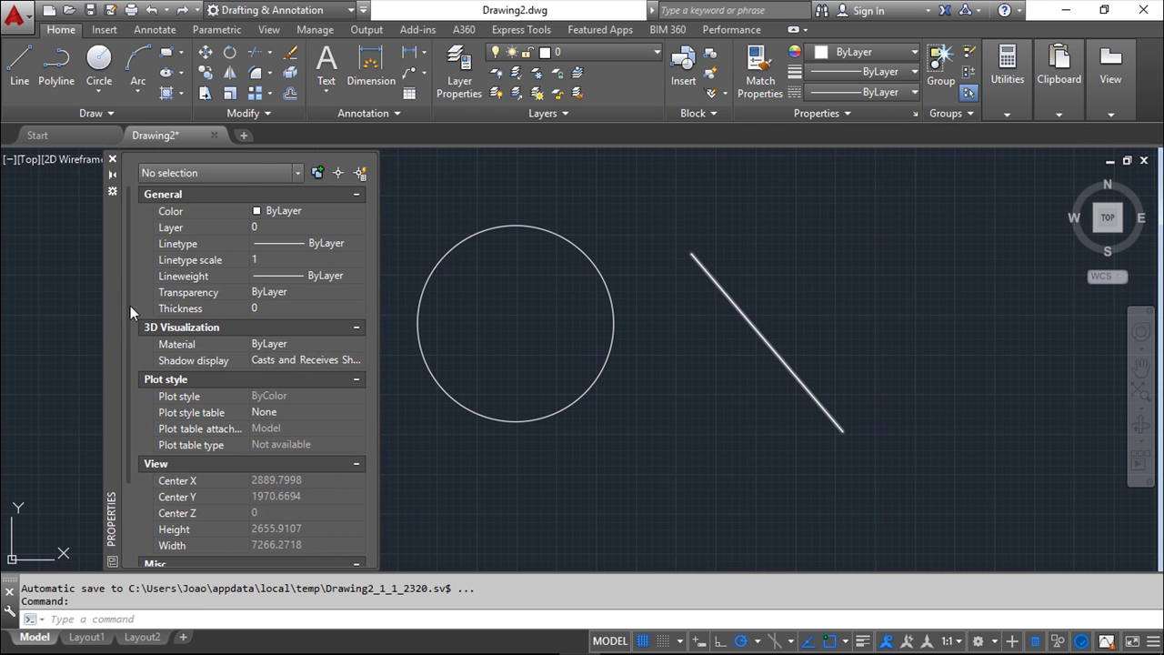
mouse_move(111, 313)
left_mouse_down()
mouse_move(66, 322)
mouse_move(104, 335)
left_mouse_up()
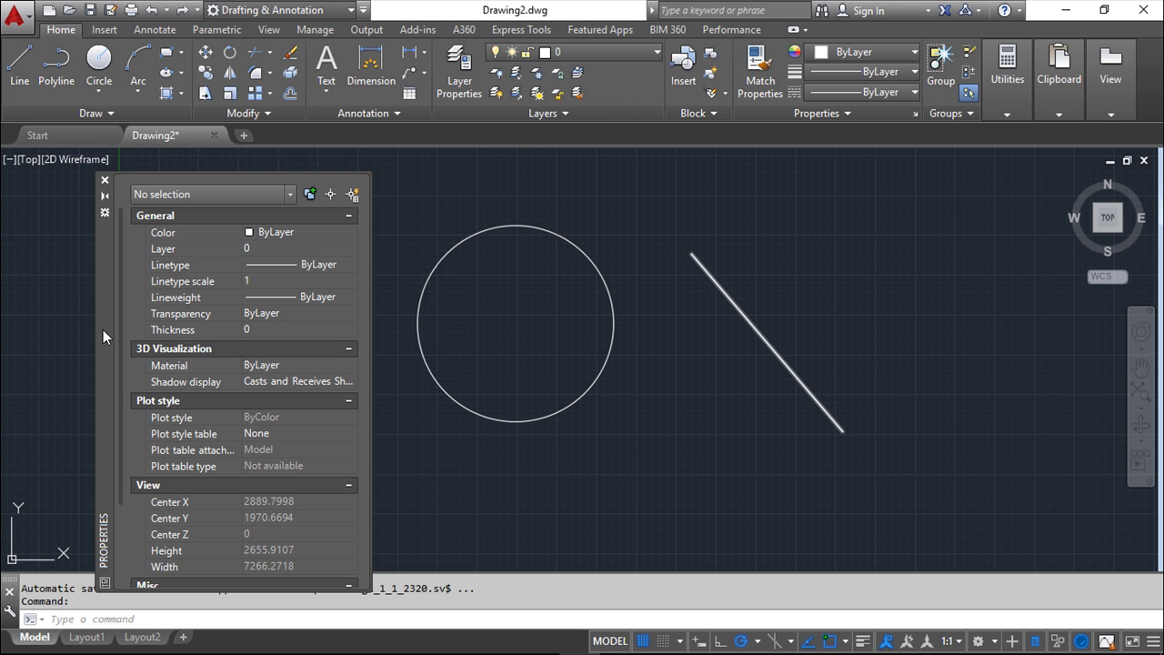
Collapse the palette with Auto-hide, expand it again, and show its options menu with Allow Docking checked
left_click(103, 200)
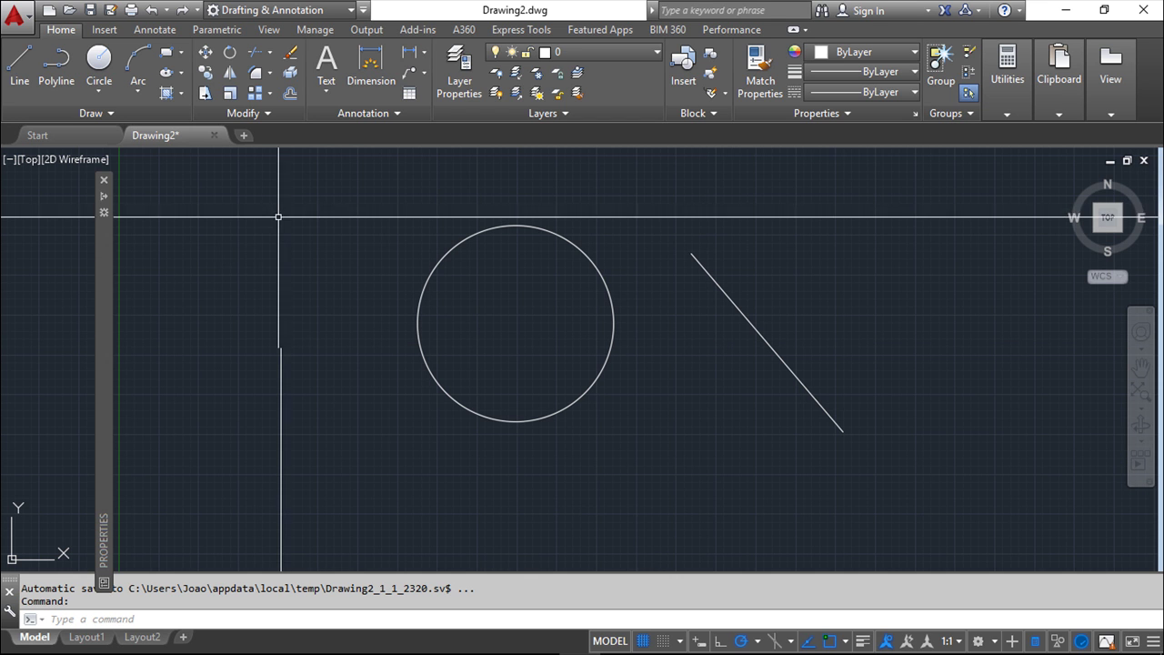
left_click(103, 197)
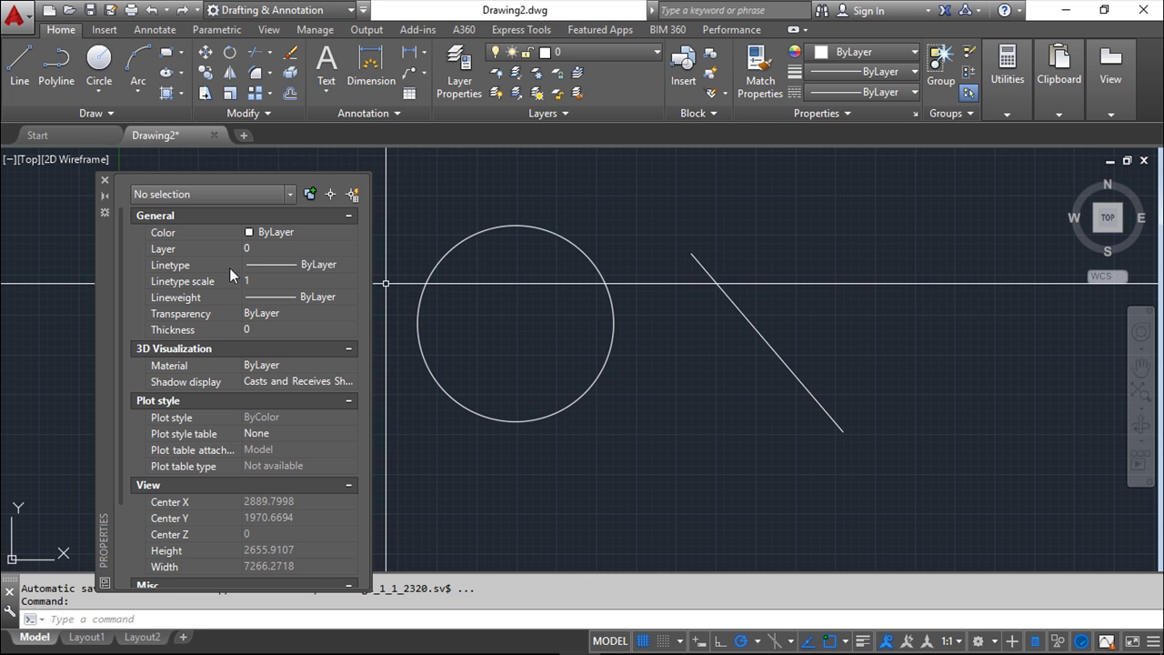
left_click(104, 215)
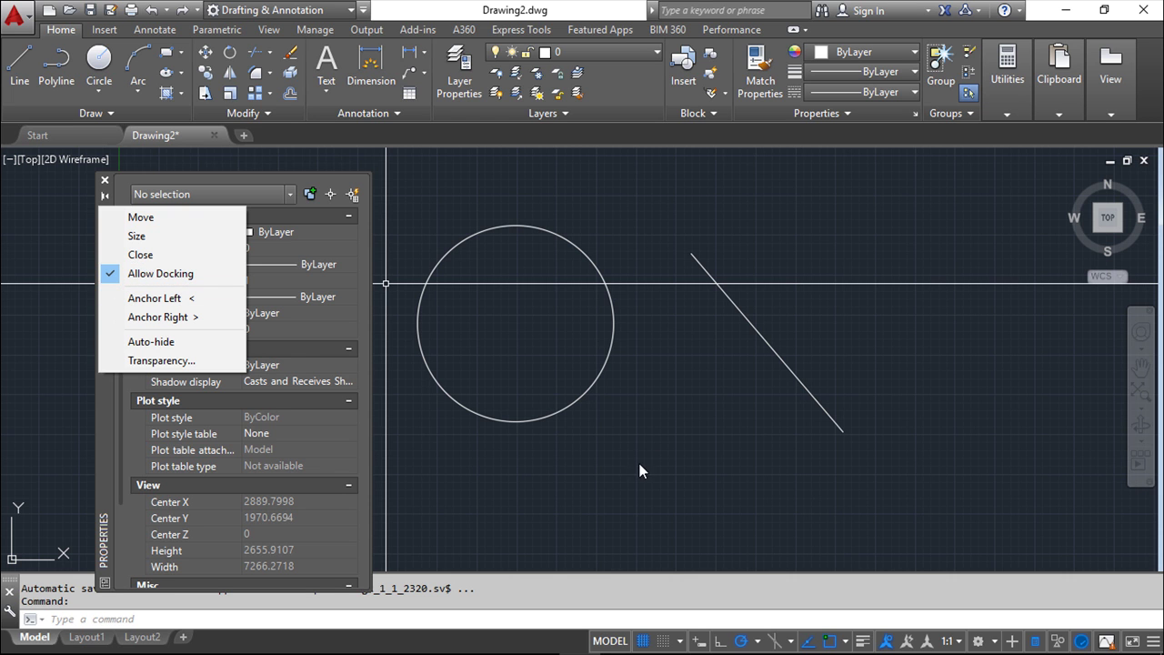
Dock the Properties palette against the left edge and switch it to auto-hide
left_click(100, 429)
left_click_drag(103, 351, 15, 344)
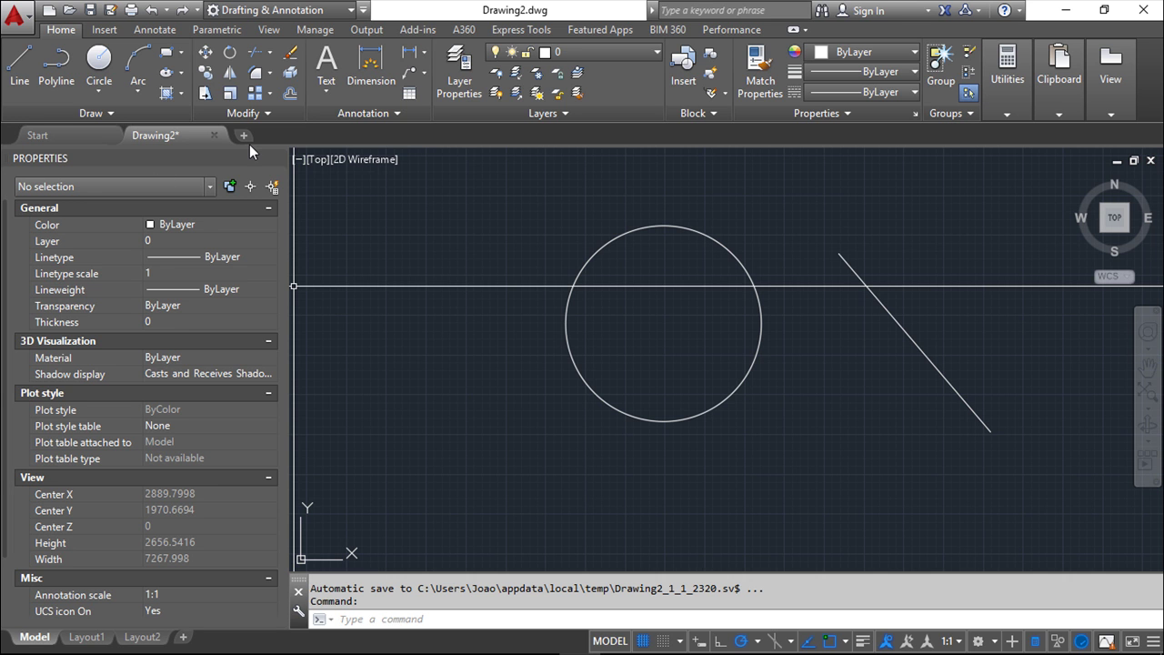
mouse_move(137, 159)
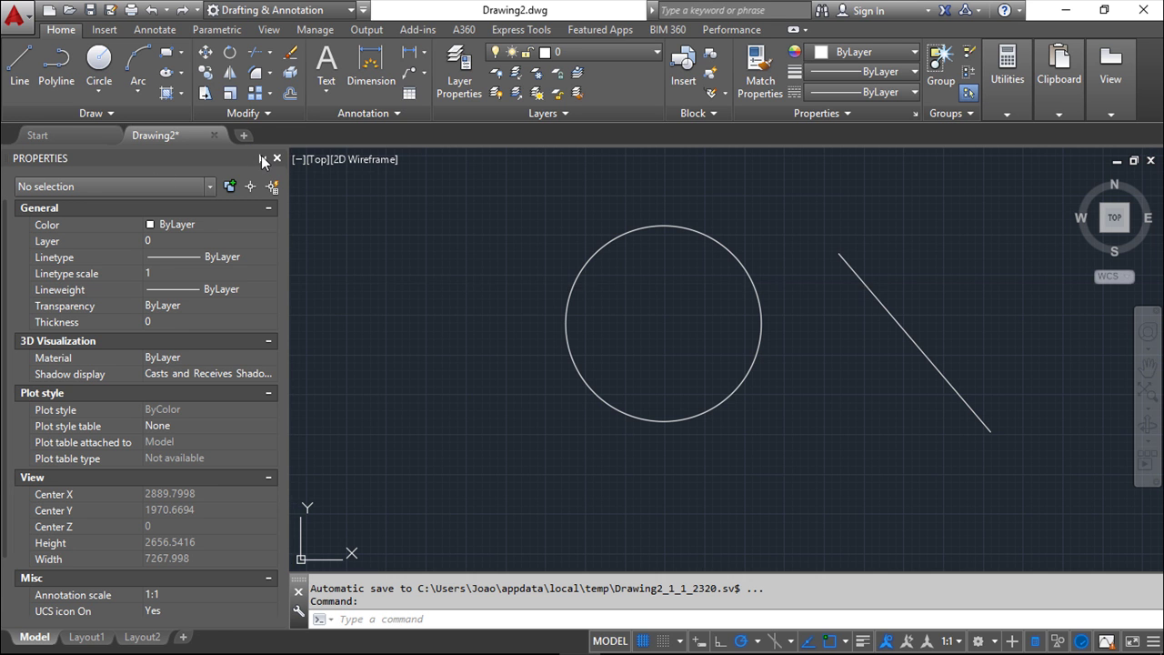
left_click(262, 160)
mouse_move(10, 382)
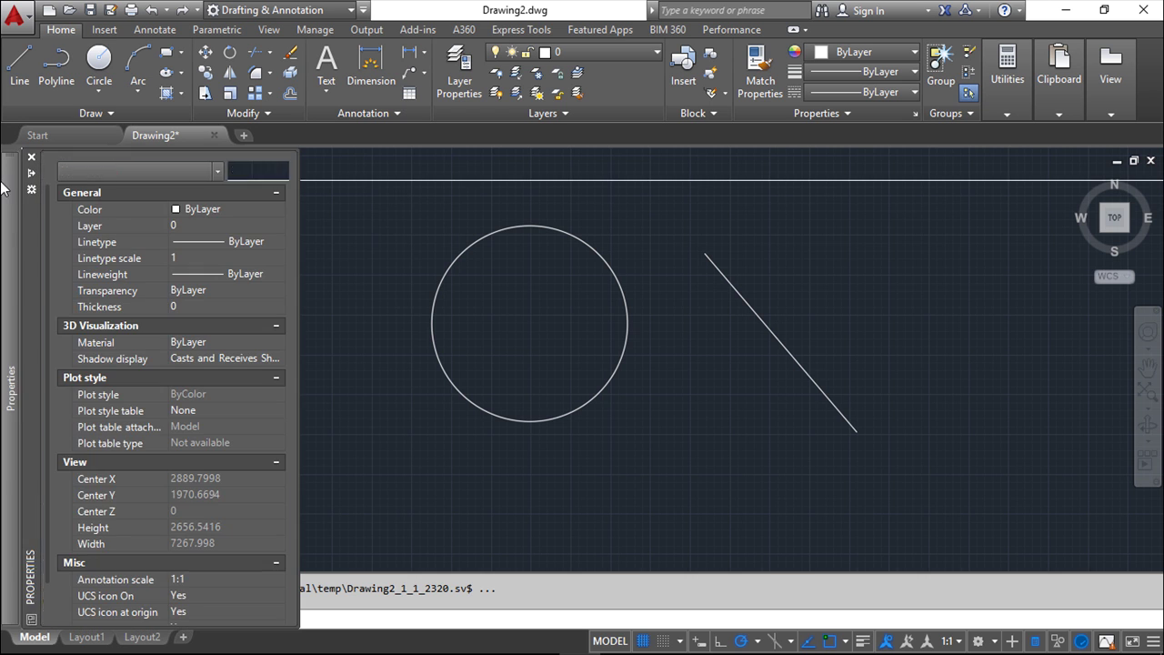
Turn auto-hide off and pull the palette off the dock to float left of the circle
left_click(32, 175)
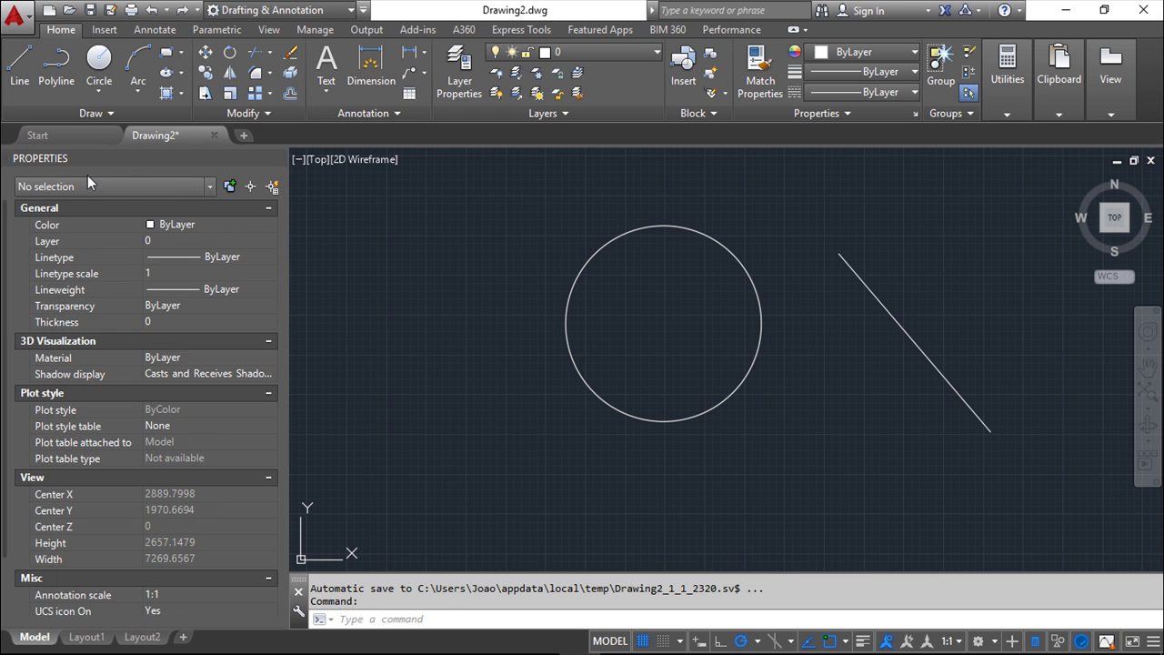
left_click_drag(188, 160, 311, 204)
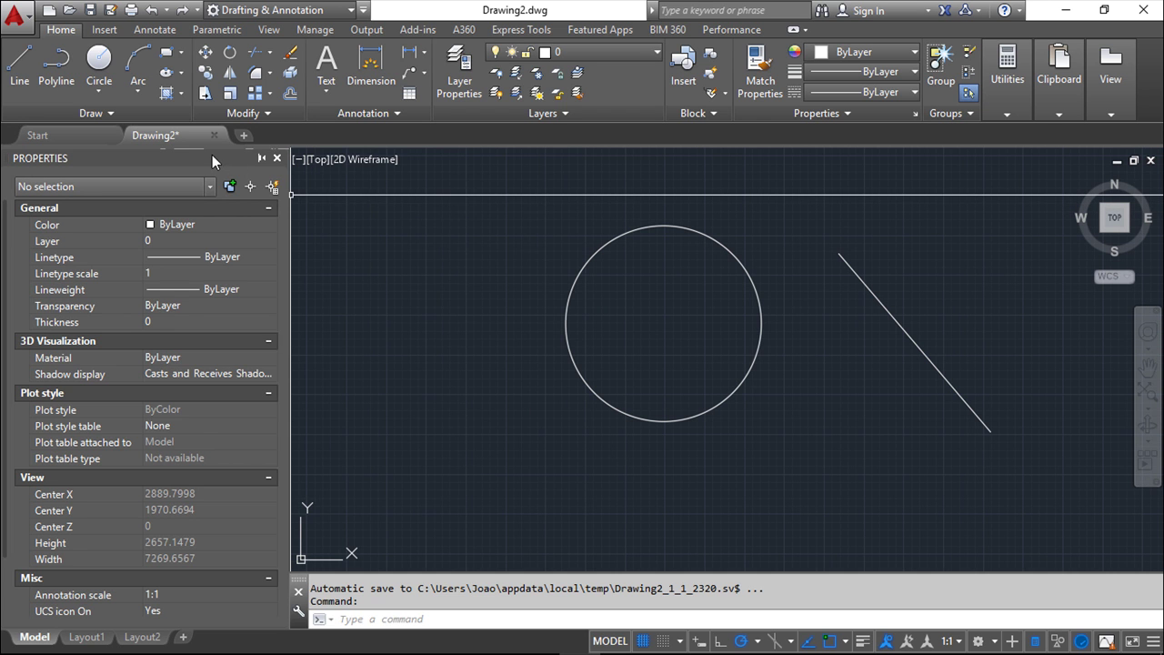
left_click_drag(212, 160, 564, 241)
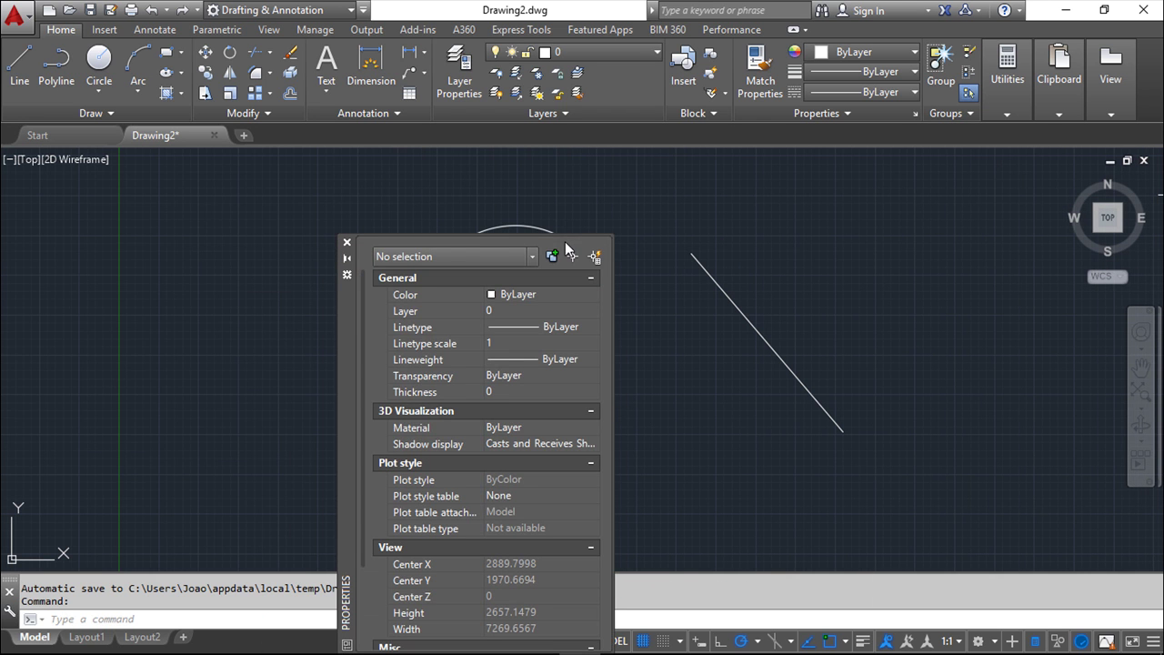
left_click_drag(344, 338, 127, 275)
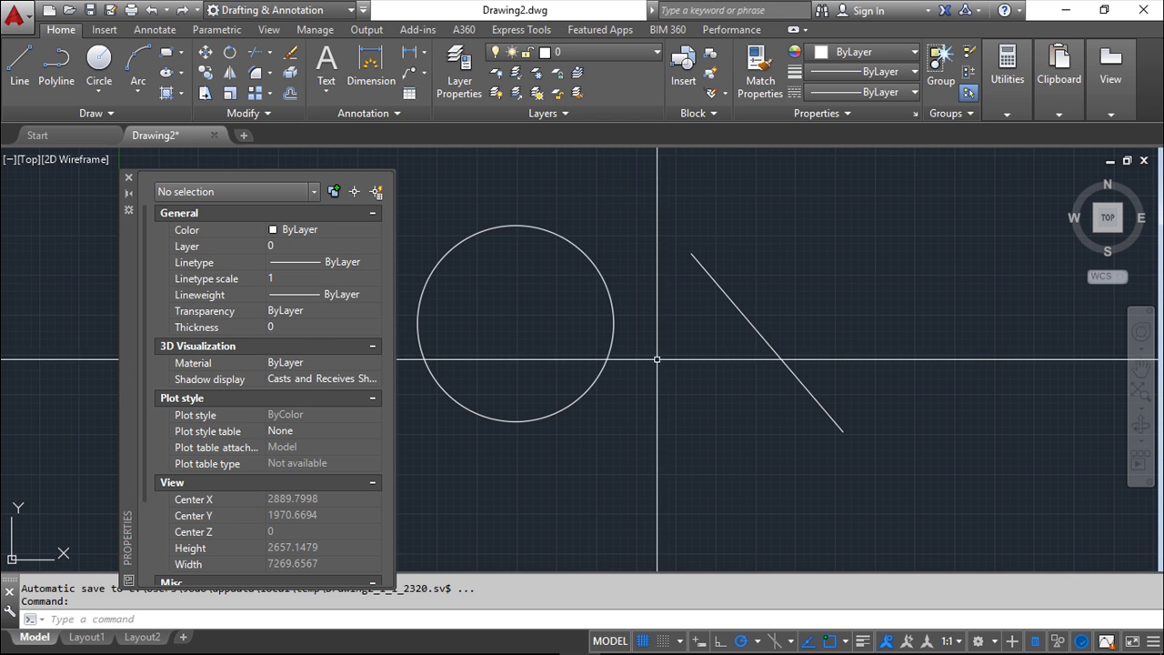
Select the circle, switch Quick Properties off, then raise and lengthen the palette to show Center X 2491.1715
left_click(601, 271)
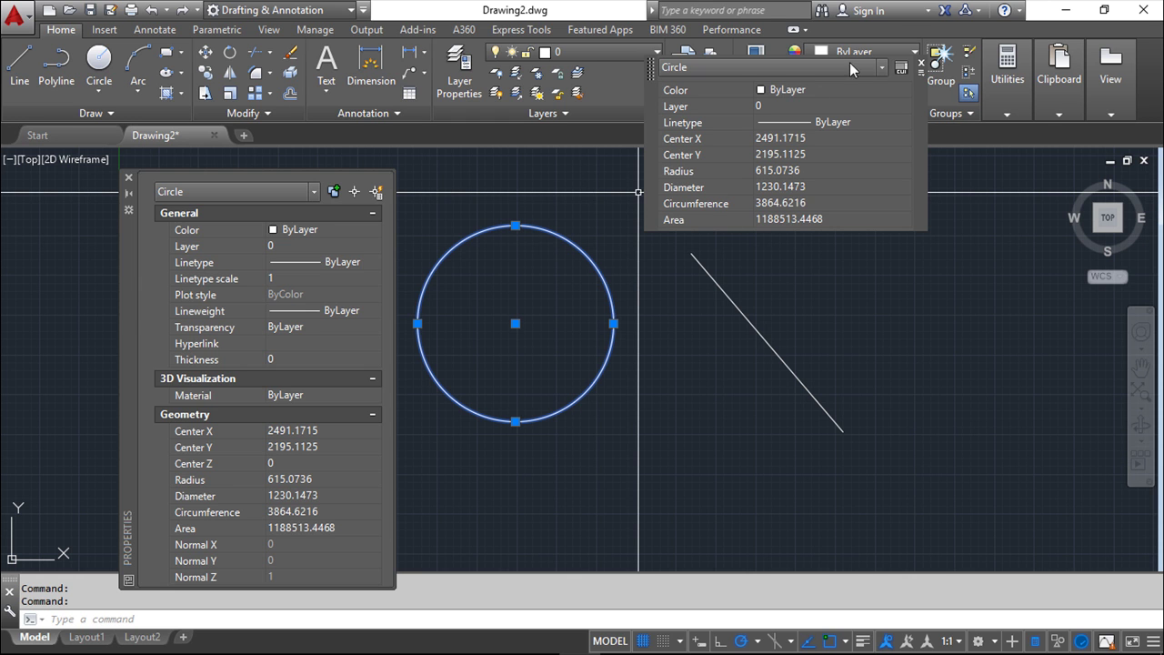
left_click(922, 64)
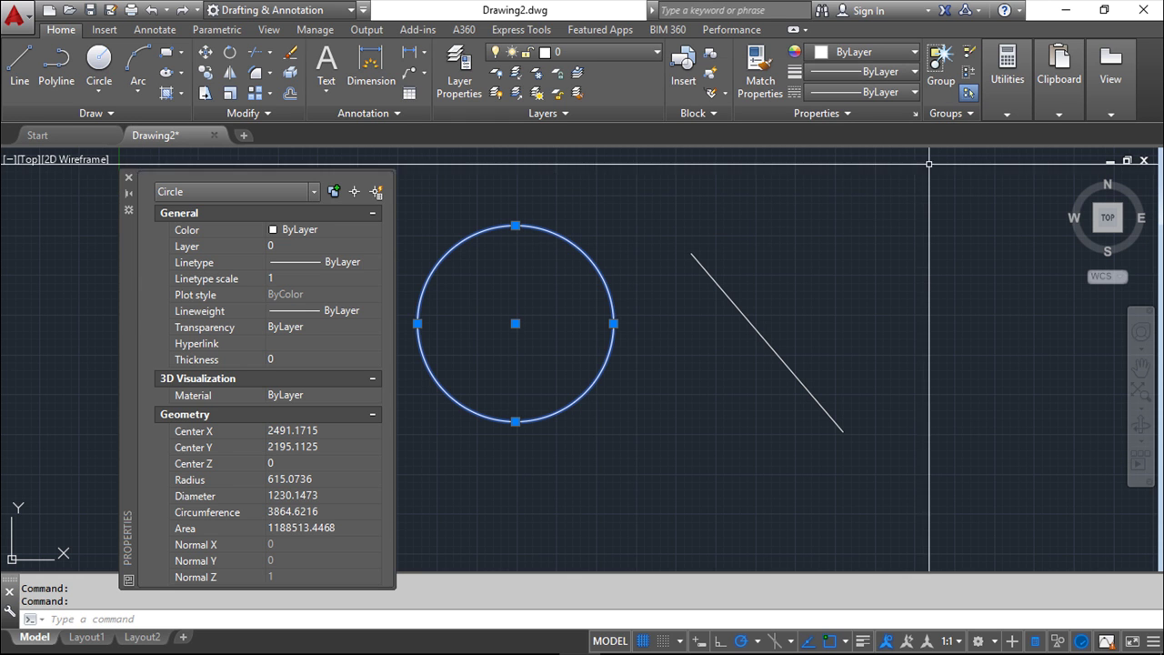
left_click(1036, 641)
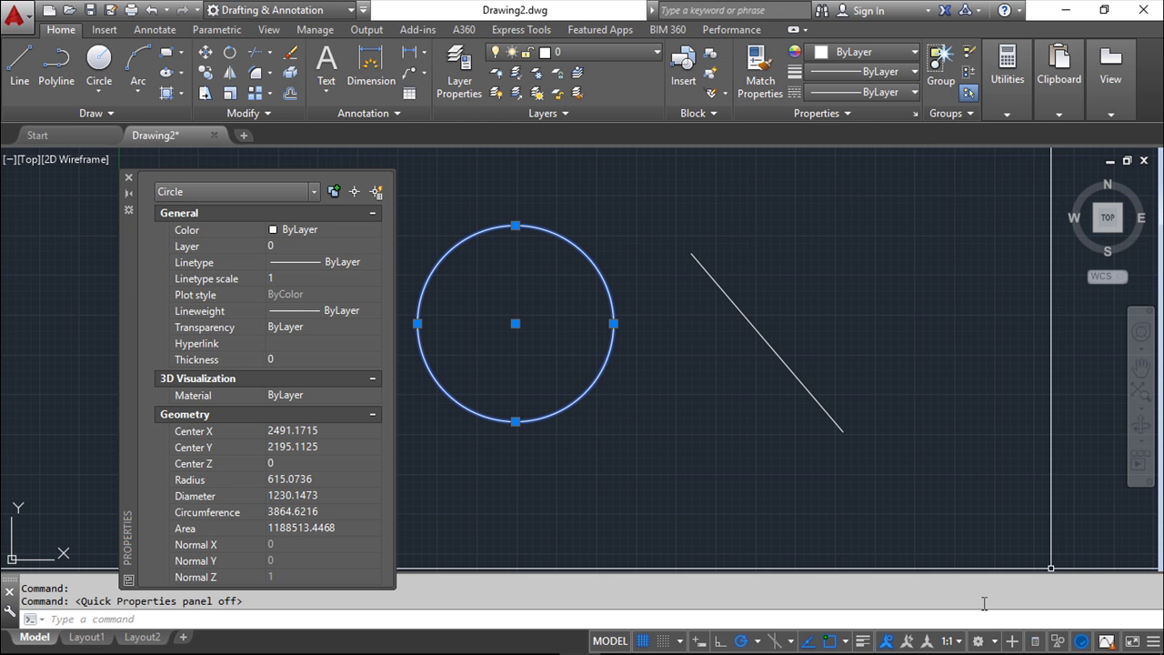
left_click_drag(126, 299, 121, 222)
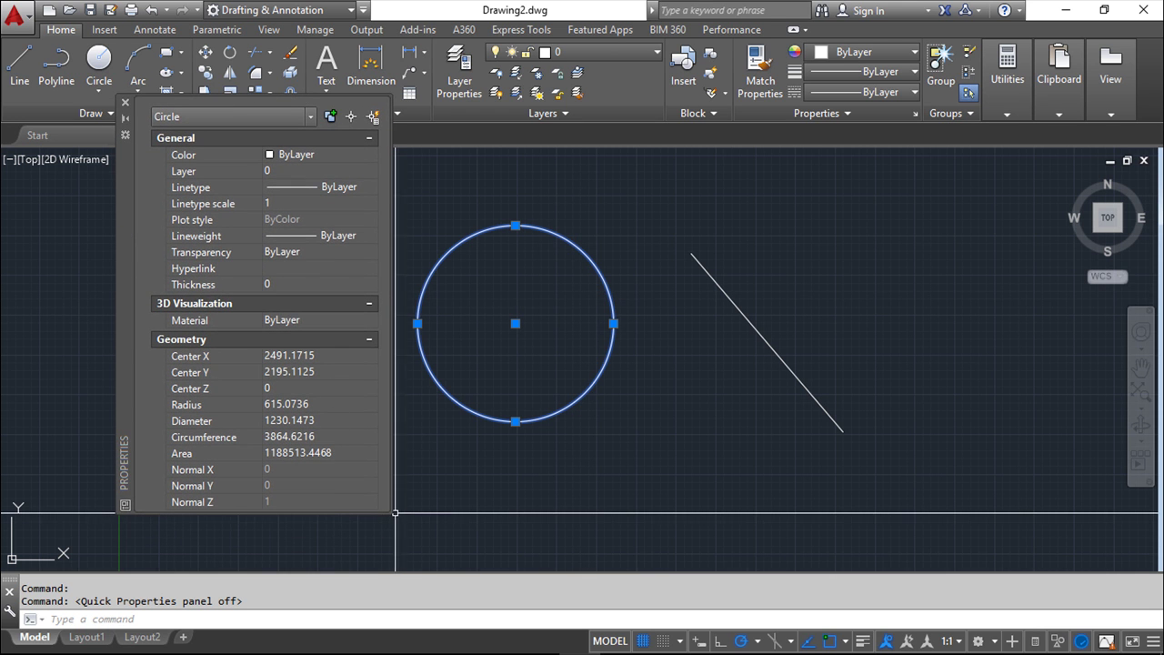
left_click_drag(389, 513, 379, 566)
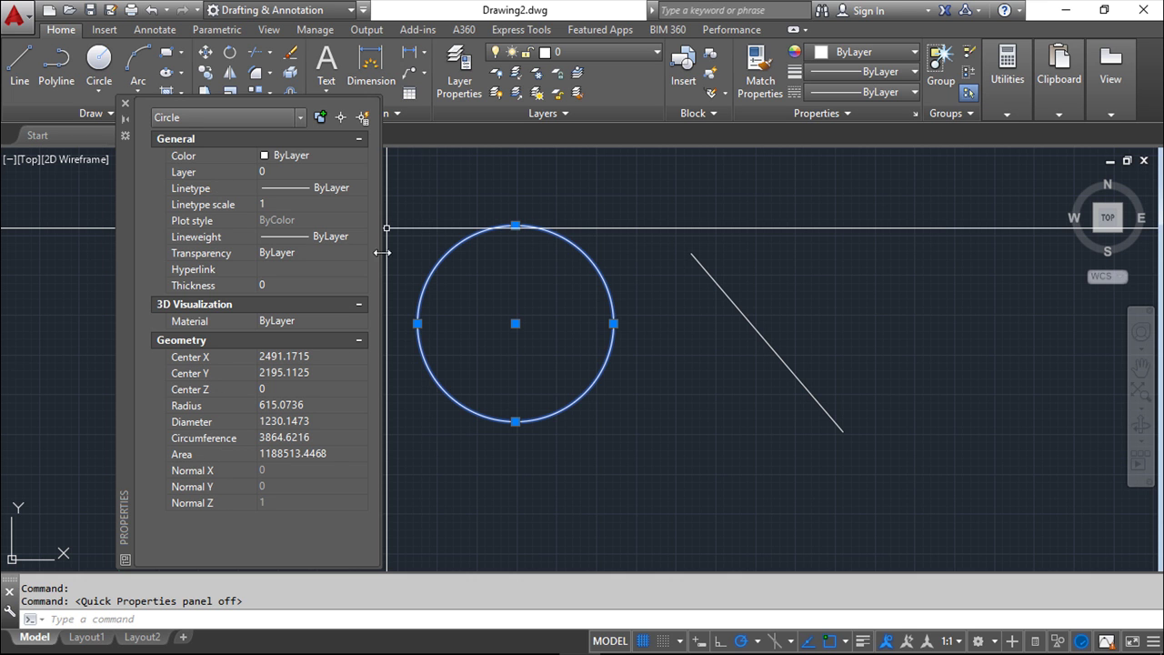
Swap the selection from the circle to the diagonal line, listing Length 1467.8286 and Angle 310
key("Escape")
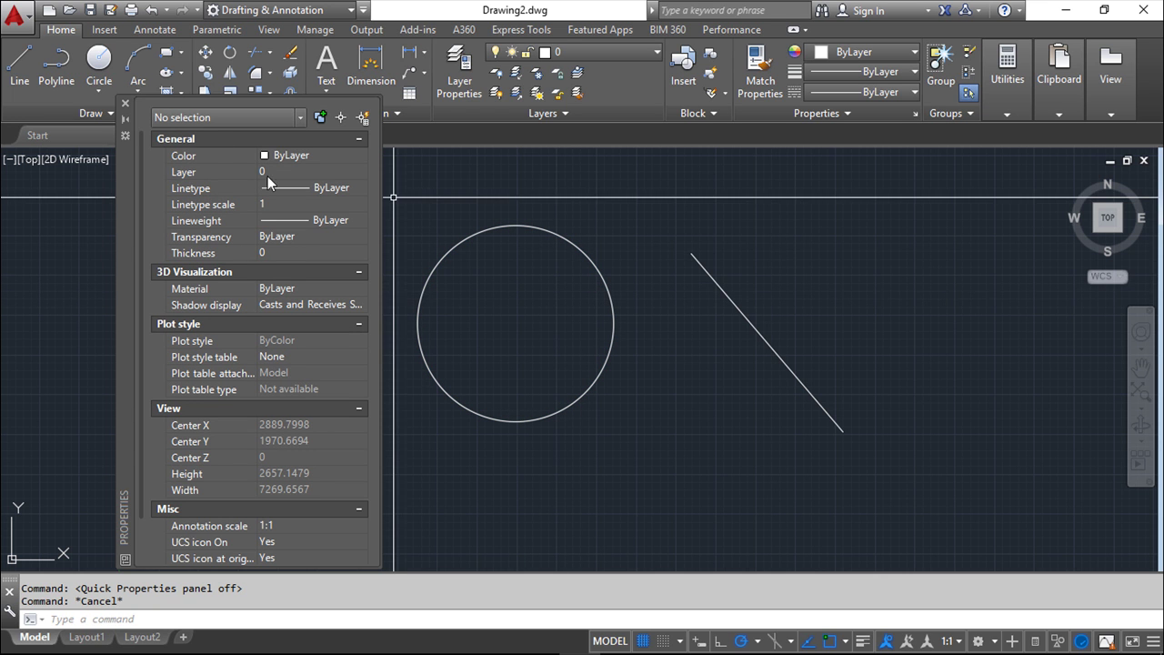
left_click(793, 373)
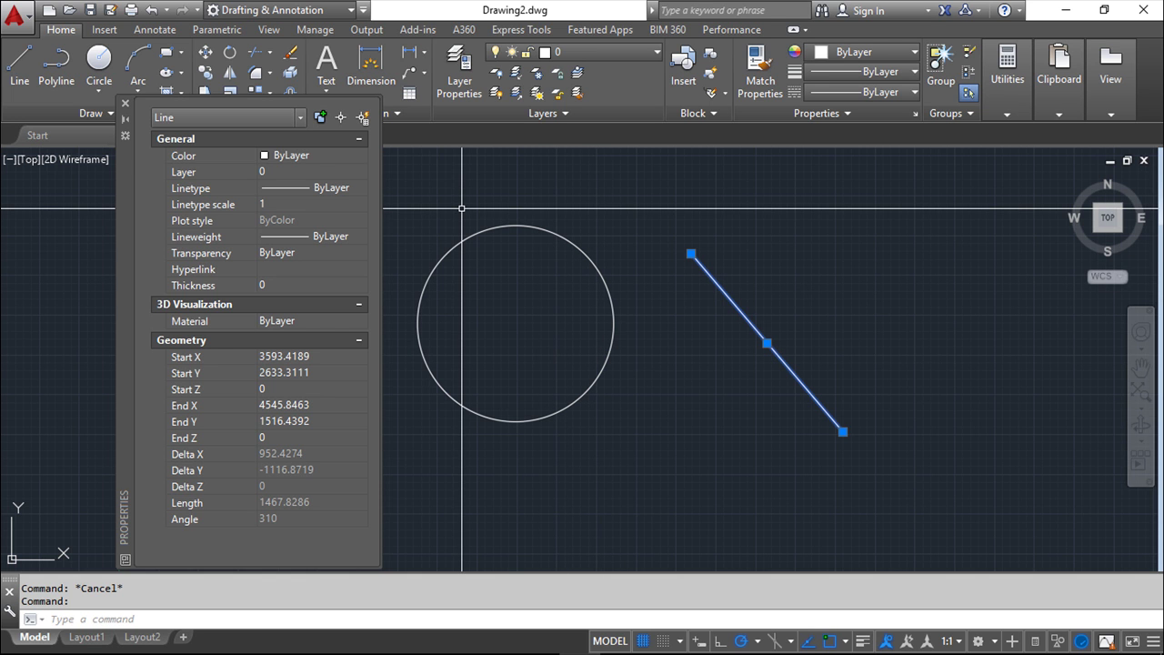
Close the Properties palette and clear the diagonal line's selection with Esc
left_click(124, 104)
key("Escape")
key("Escape")
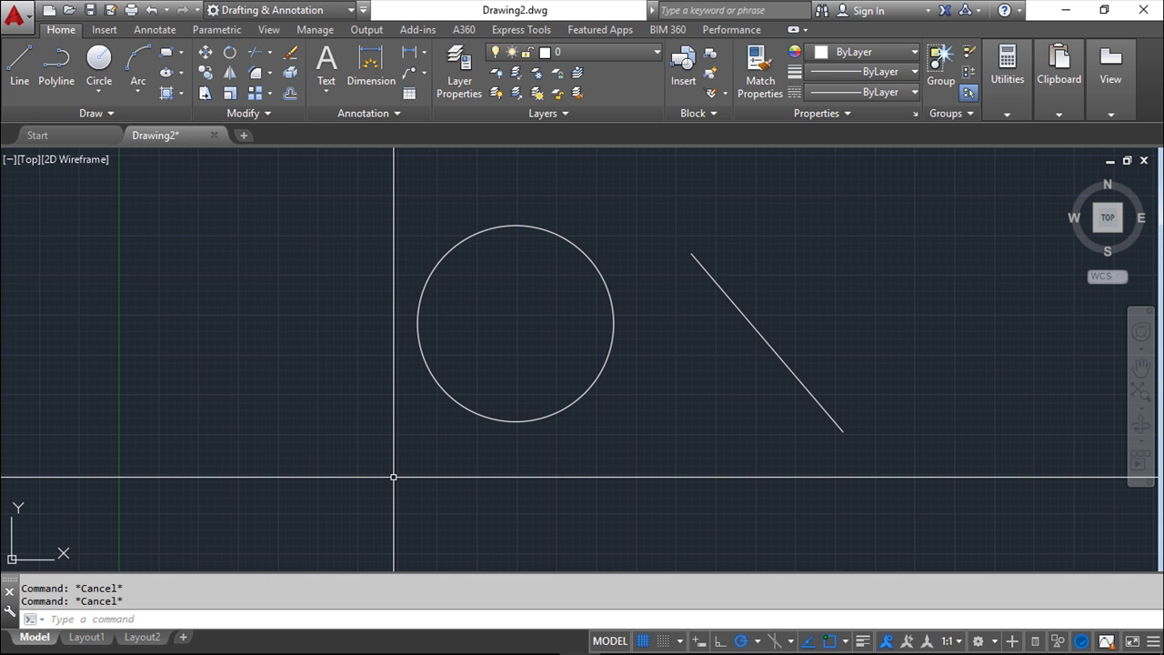